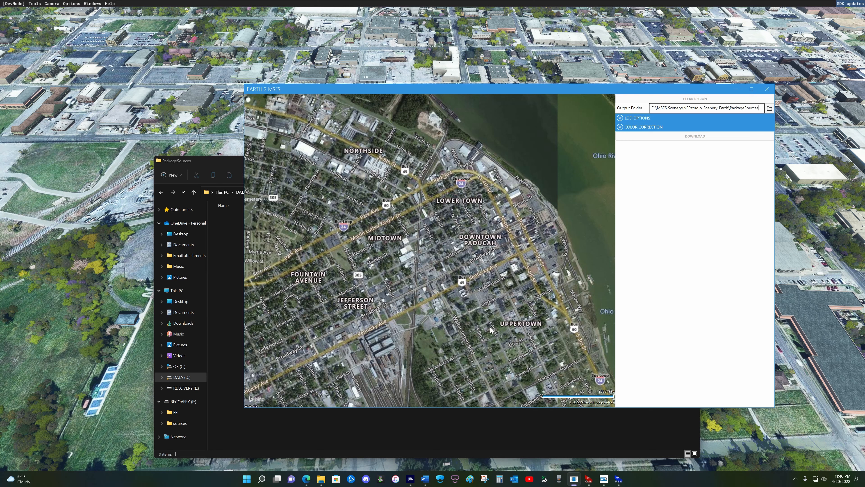
Mark a rectangular download region covering Lower Town, Downtown Paducah and Uppertown up to the Ohio River bank
drag(491, 330, 478, 298)
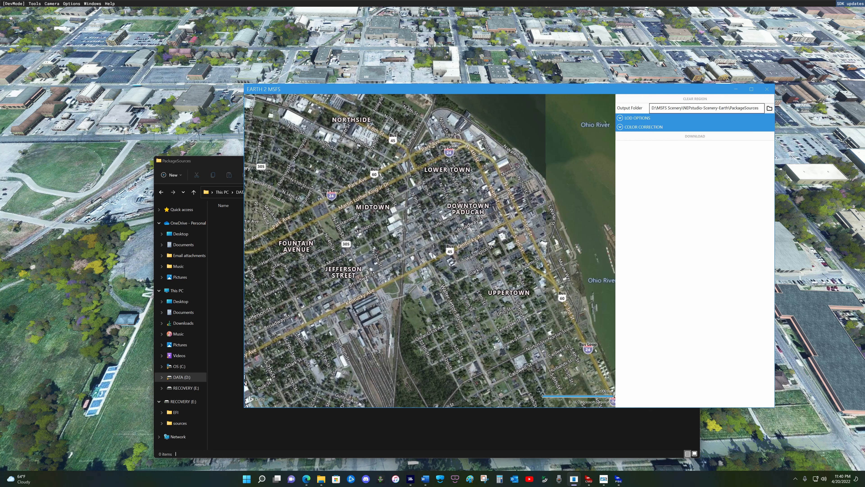
drag(410, 150, 569, 320)
Narrow the LOD range to the three levels LOD 0 to LOD 2 and download the selected region
click(638, 118)
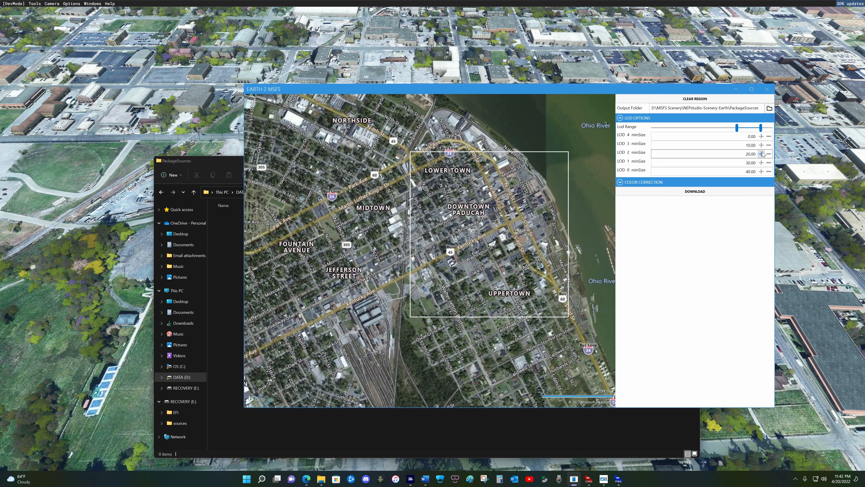
mouse_move(737, 128)
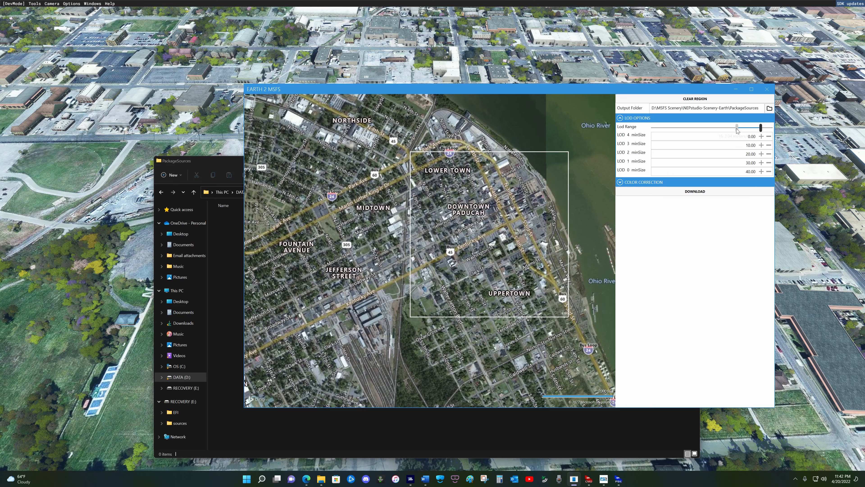
drag(737, 129, 756, 128)
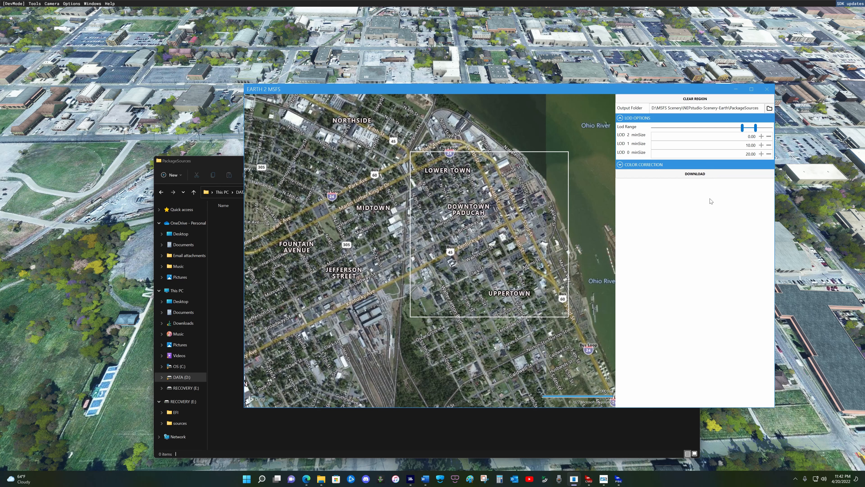
click(695, 174)
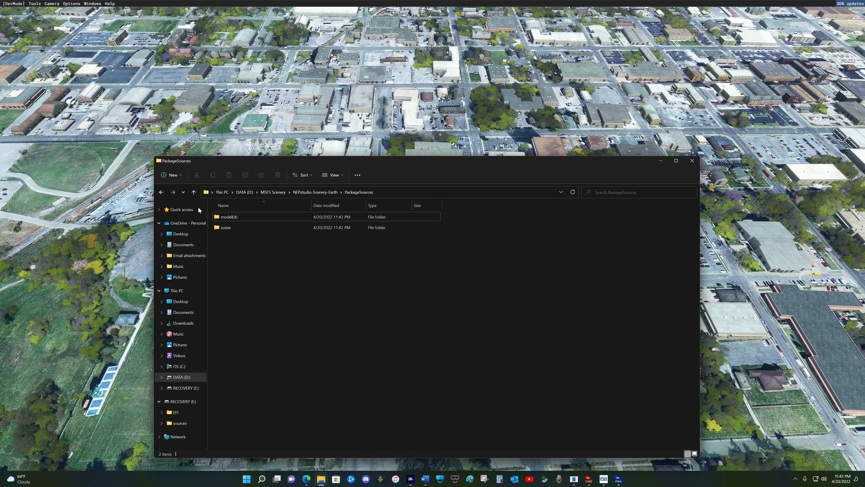
Examine the downloaded modelLib folder in PackageSources, including its texture folder and model files
double_click(260, 218)
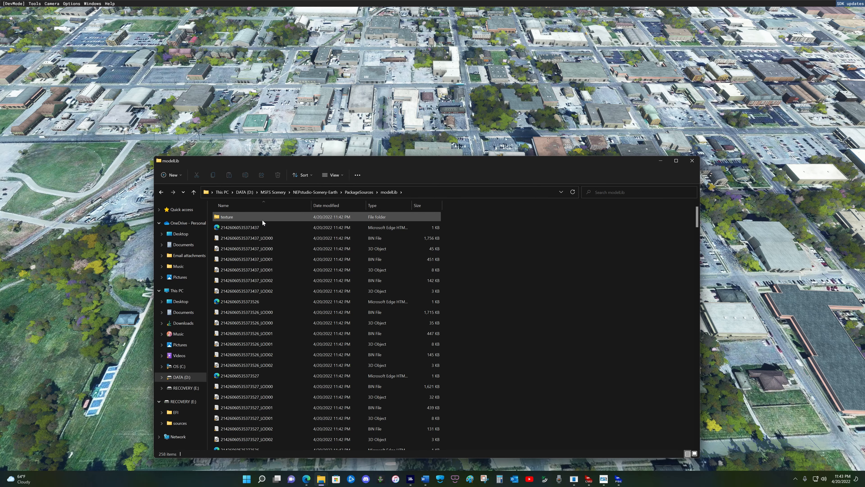
click(262, 219)
key(F2)
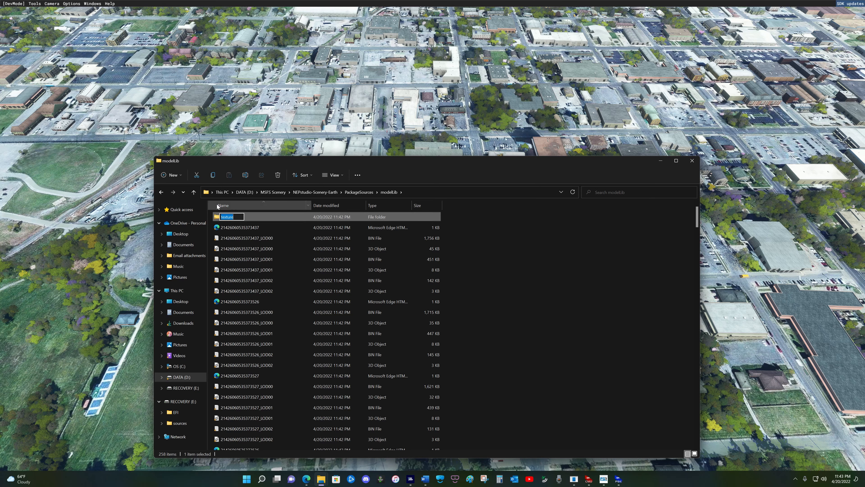
click(194, 192)
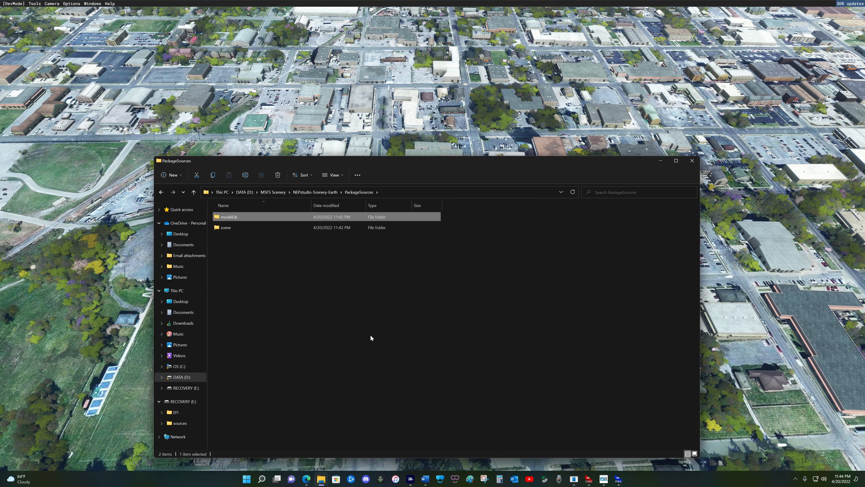
double_click(257, 219)
double_click(229, 268)
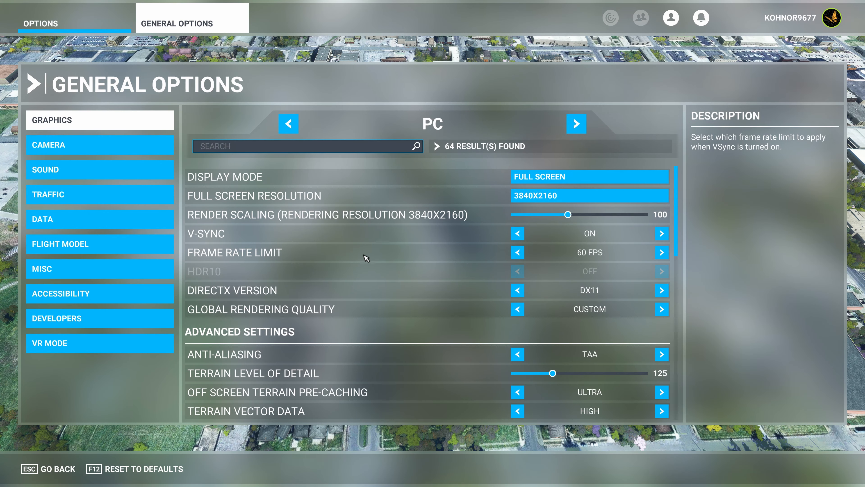
Turn on Developer Mode in the simulator's general options, save the change and leave the options
click(71, 319)
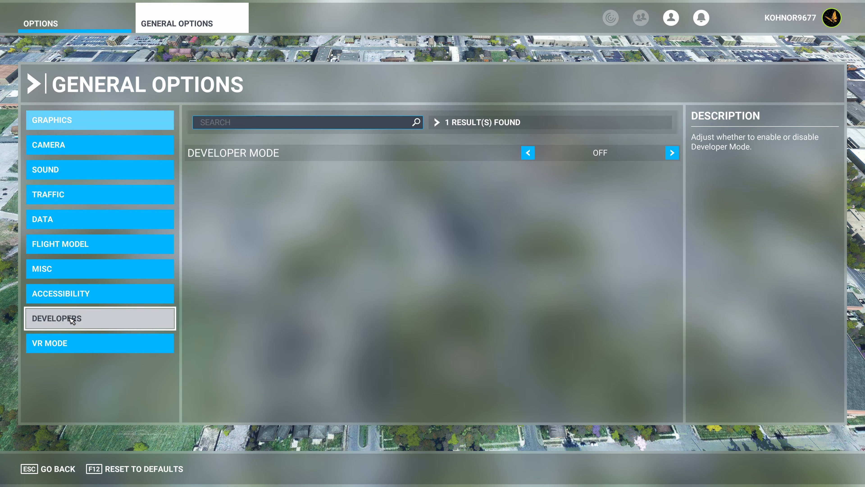
click(675, 156)
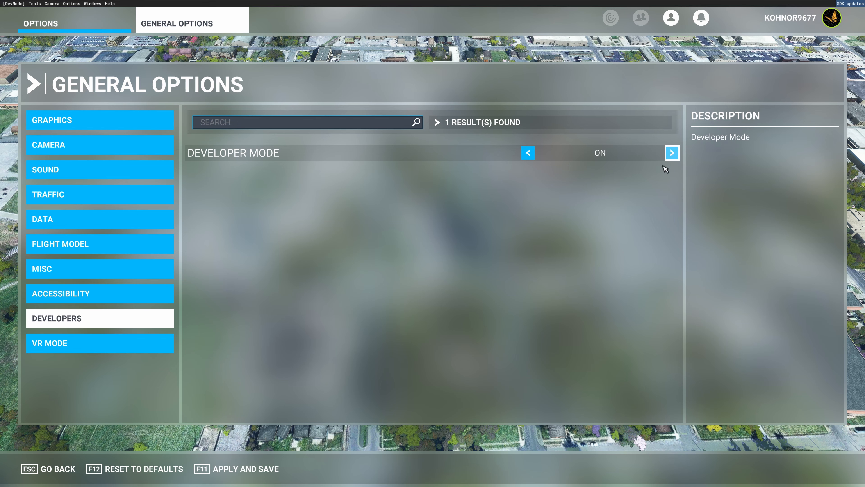
click(220, 466)
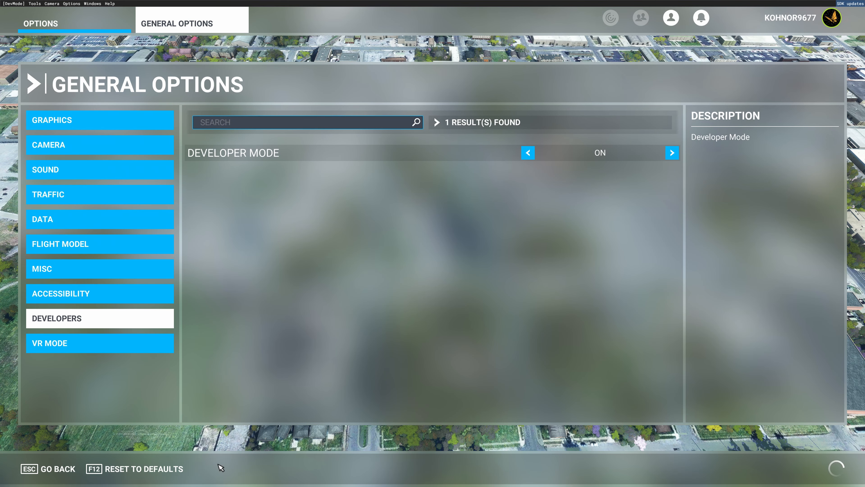
key(Escape)
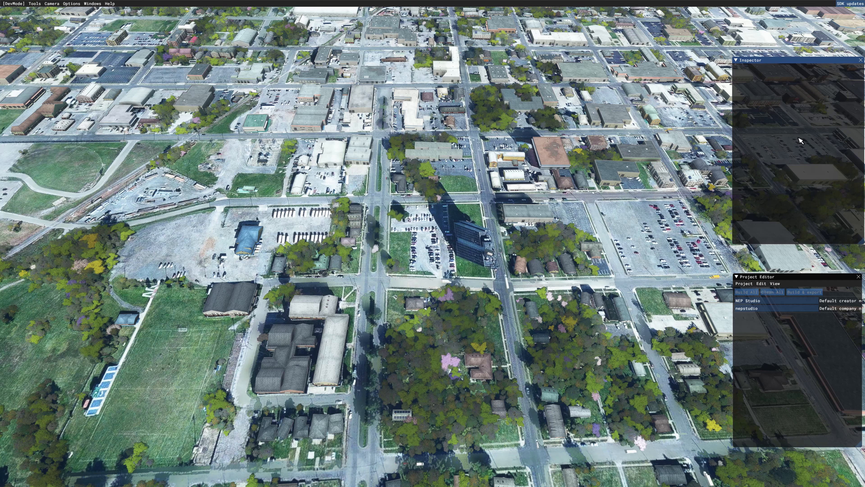
Open the SceneryProject file from the NEPstudio-Scenery-Earth folder in the Project Editor
click(744, 283)
click(756, 298)
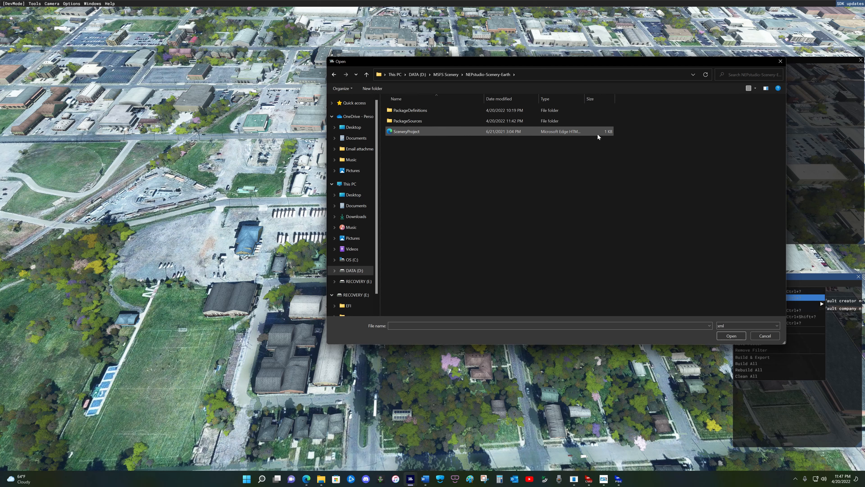
click(434, 132)
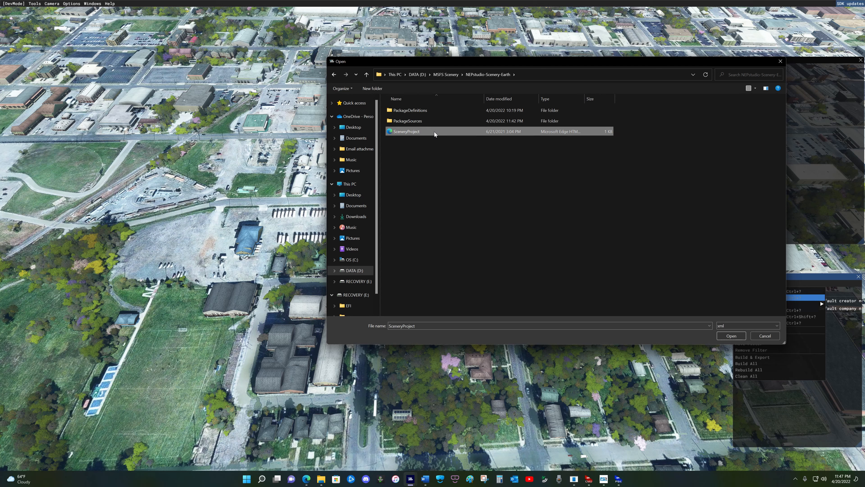
click(731, 335)
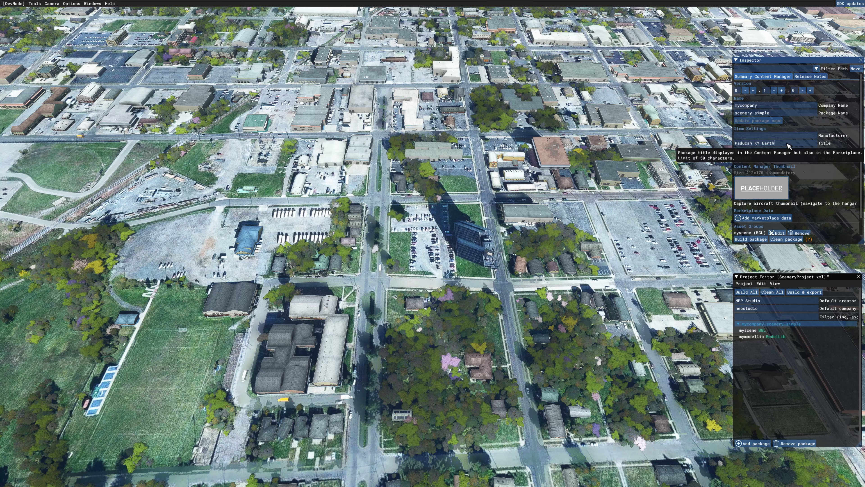
Replace the scenery package's creator name with NEP Studio
click(787, 145)
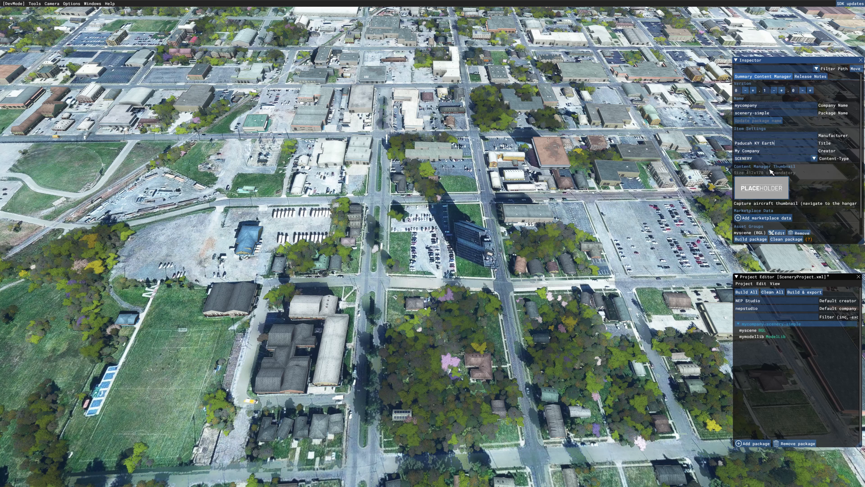
click(768, 151)
key(ctrl+a)
key(BackSpace)
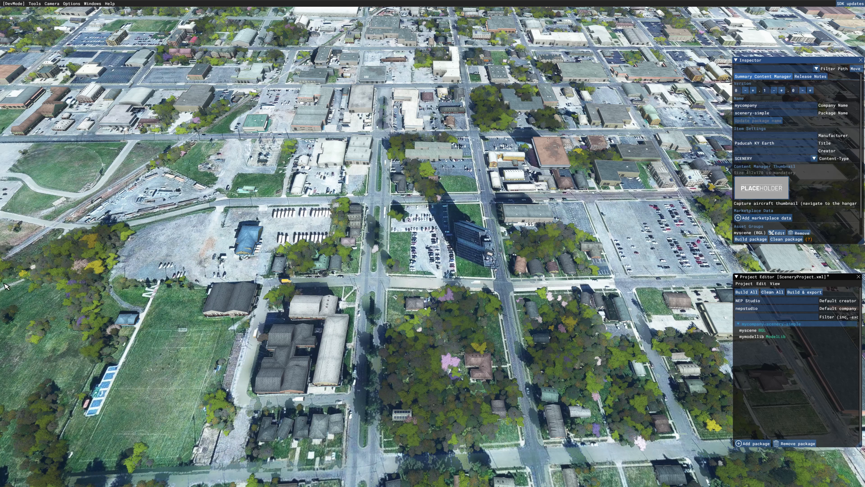
Use the NEP Studio image from the MSFS Scenery folder as the package thumbnail and build all packages in the project
click(762, 187)
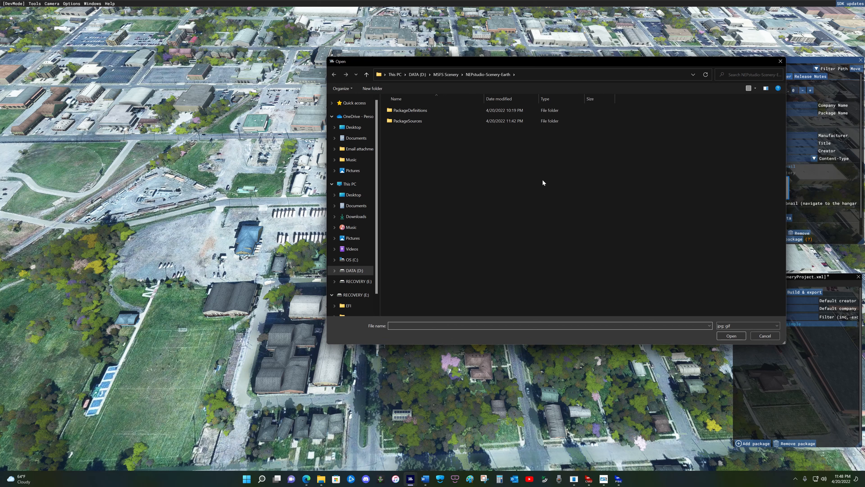
click(367, 74)
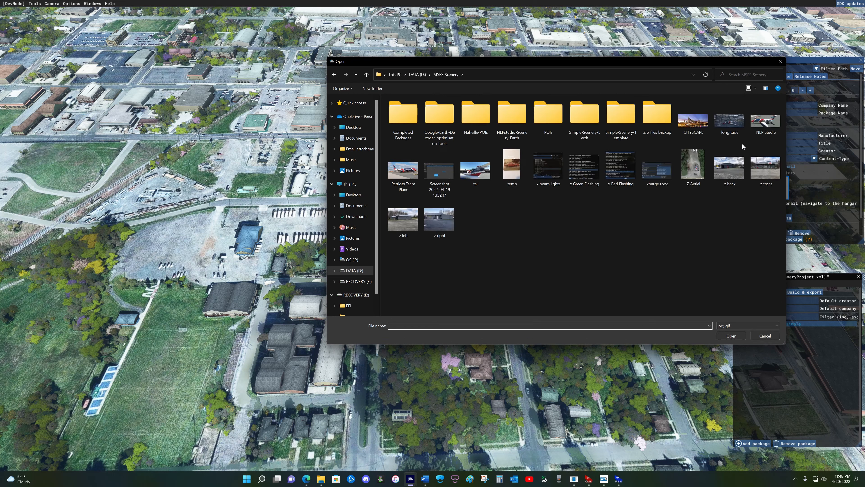
click(765, 121)
click(732, 336)
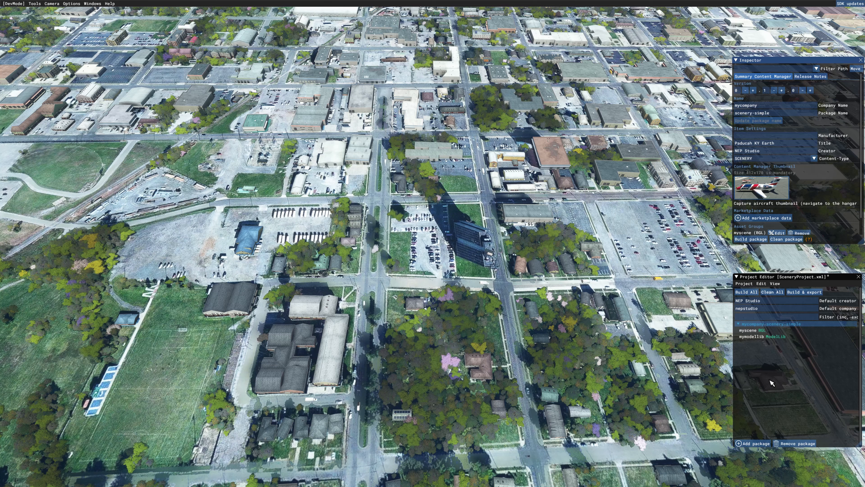
click(746, 292)
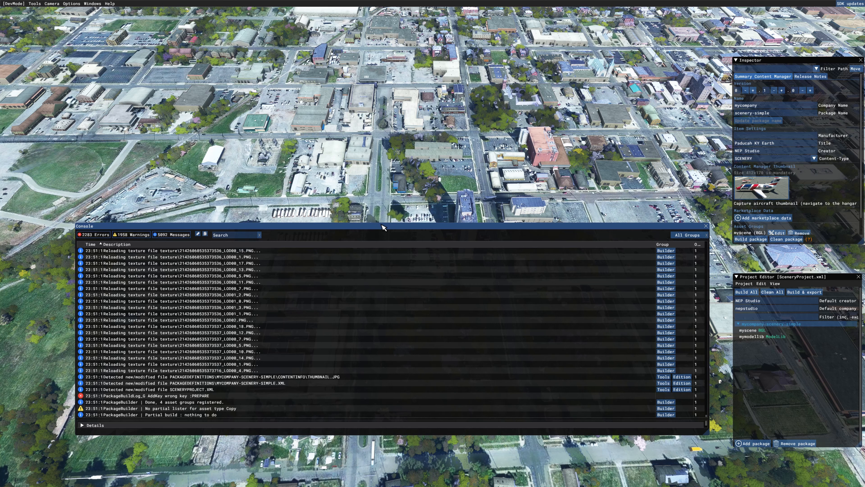
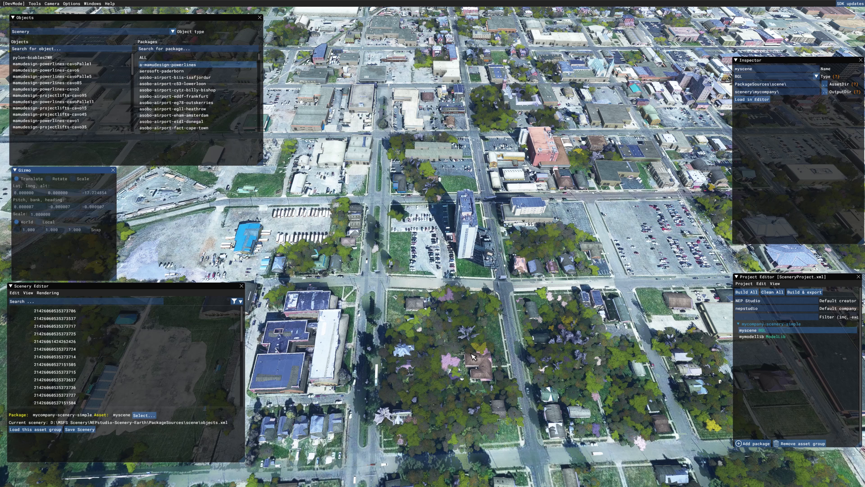
Add a Polygon object and outline the imported downtown Paducah area with it, following the riverbank and closing the shape
right_drag(471, 354, 425, 326)
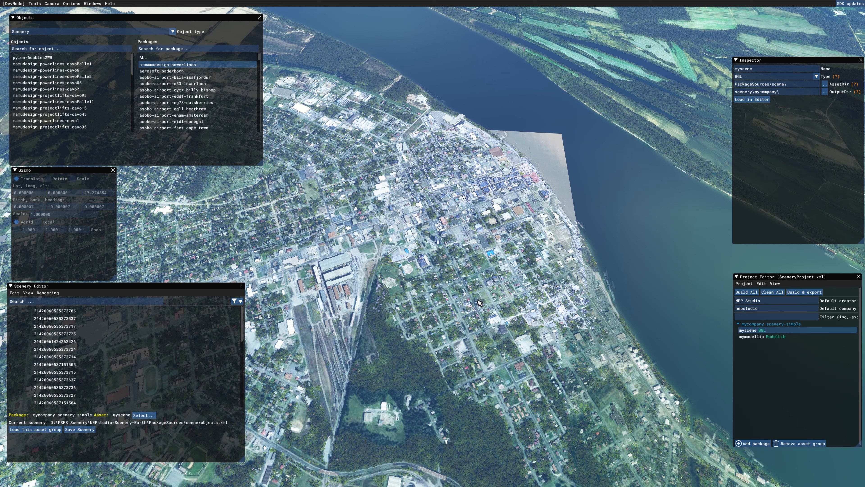
scroll(480, 303, up, 3)
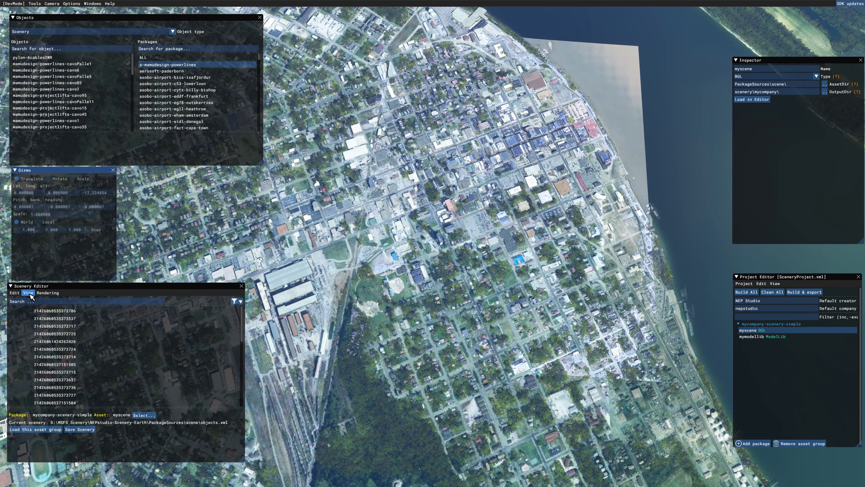
click(32, 294)
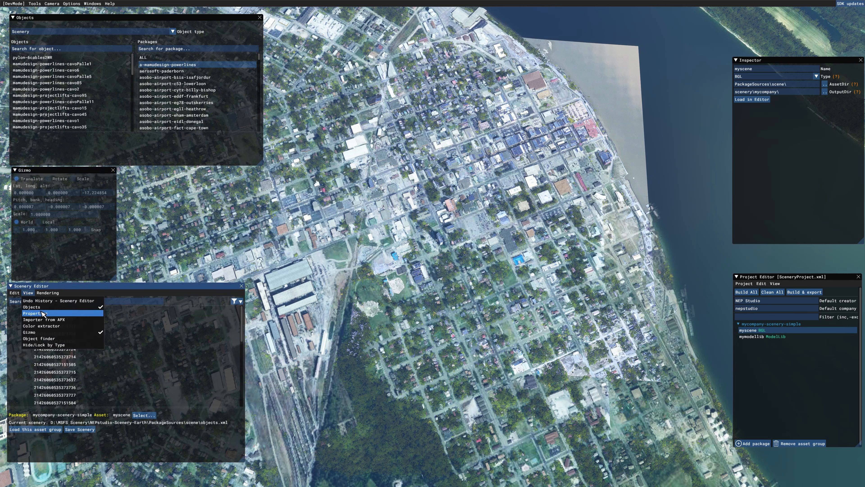
click(89, 31)
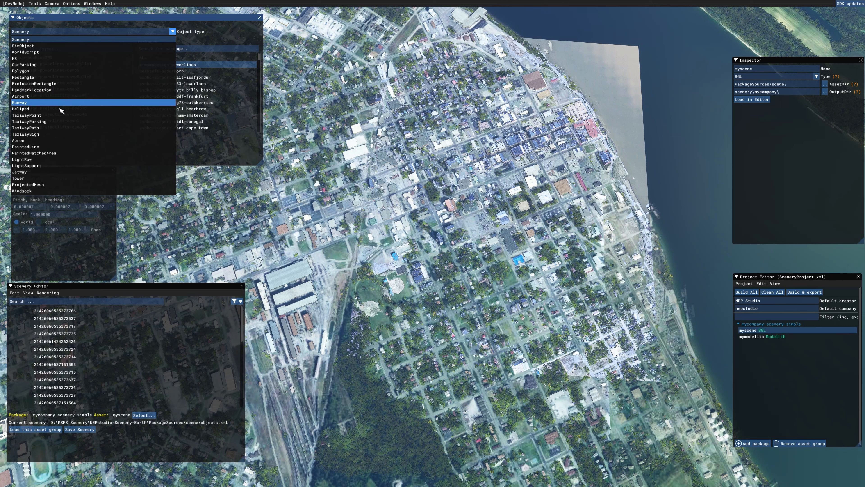
click(46, 72)
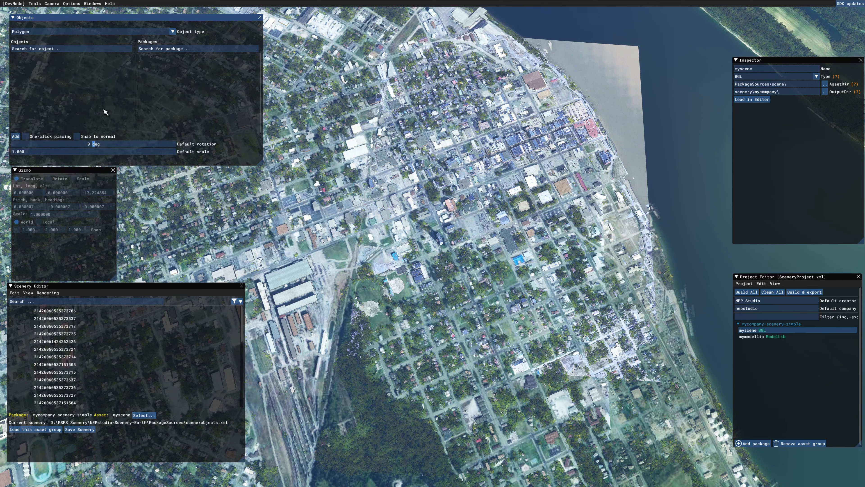
click(15, 137)
scroll(433, 243, down, 3)
click(410, 140)
click(499, 143)
click(559, 222)
click(580, 275)
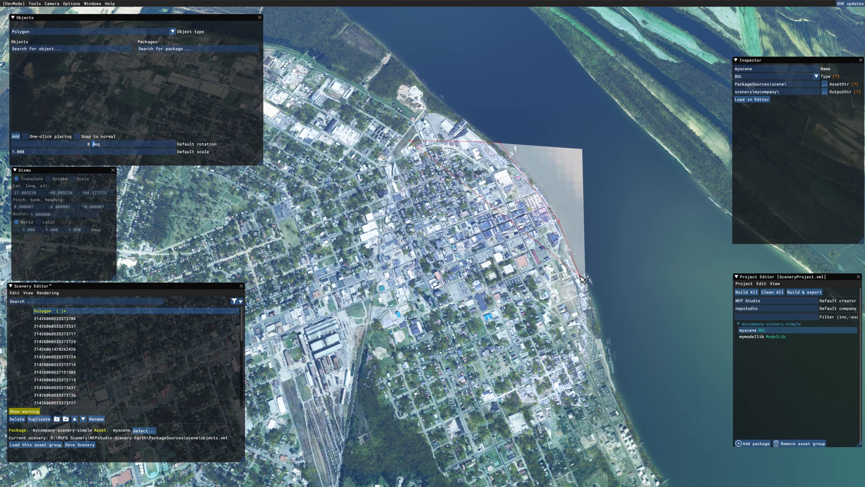
click(587, 313)
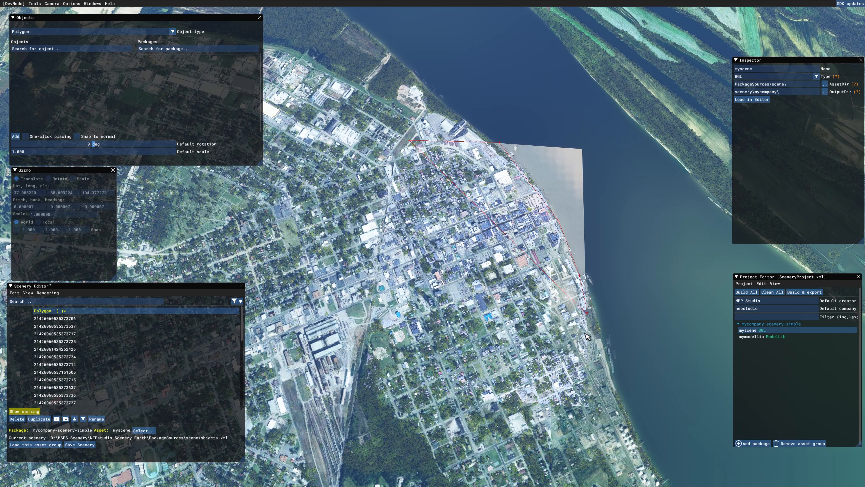
click(586, 404)
click(431, 394)
click(360, 377)
click(401, 148)
click(410, 140)
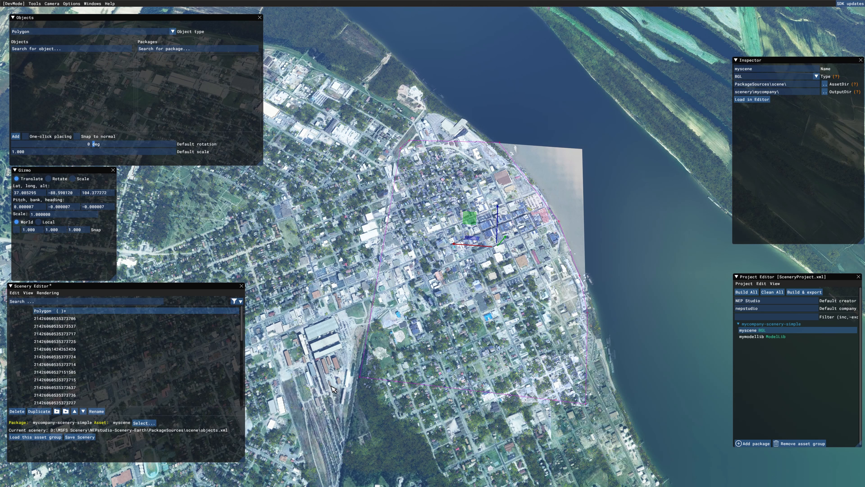
Open the new polygon's properties and set it to exclude all buildings
click(28, 292)
click(34, 308)
click(608, 110)
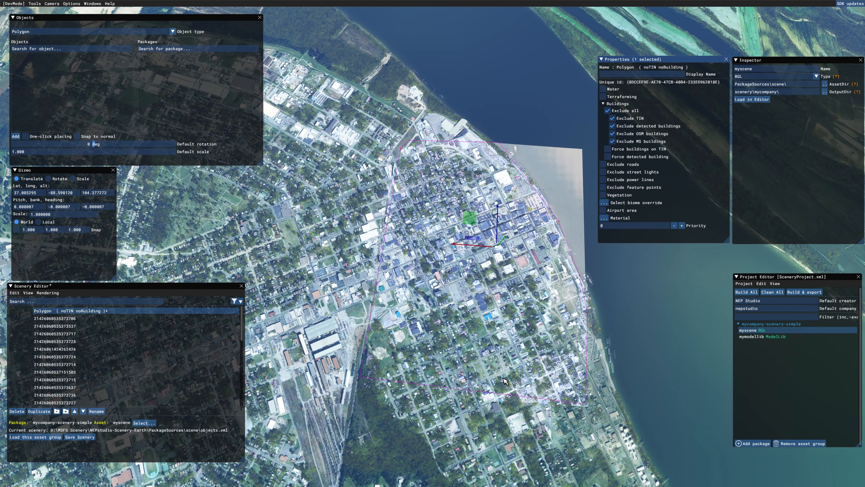
scroll(503, 386, up, 3)
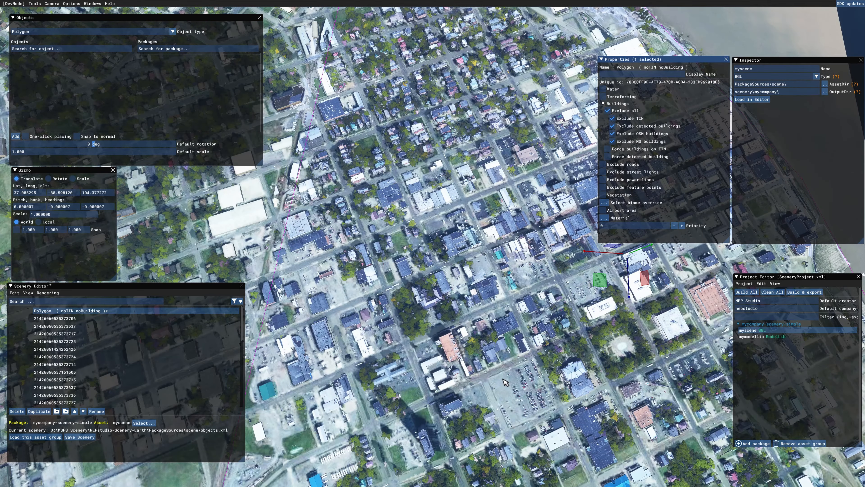
right_drag(504, 379, 569, 377)
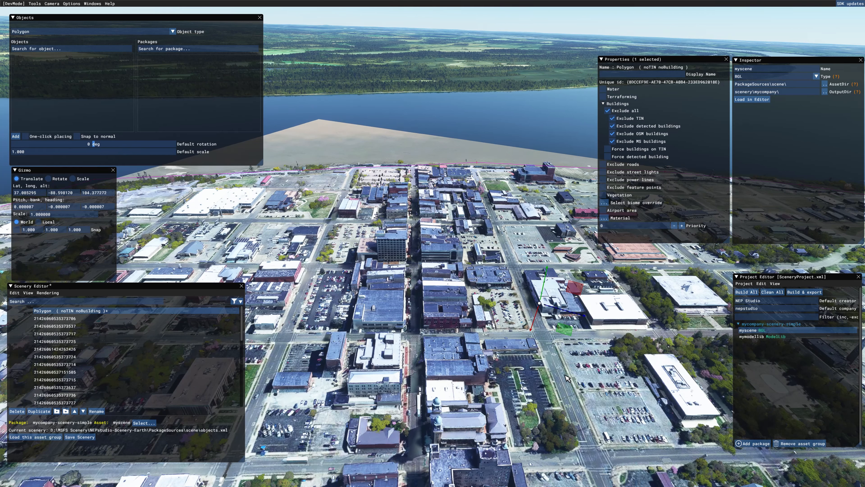
right_drag(567, 373, 488, 214)
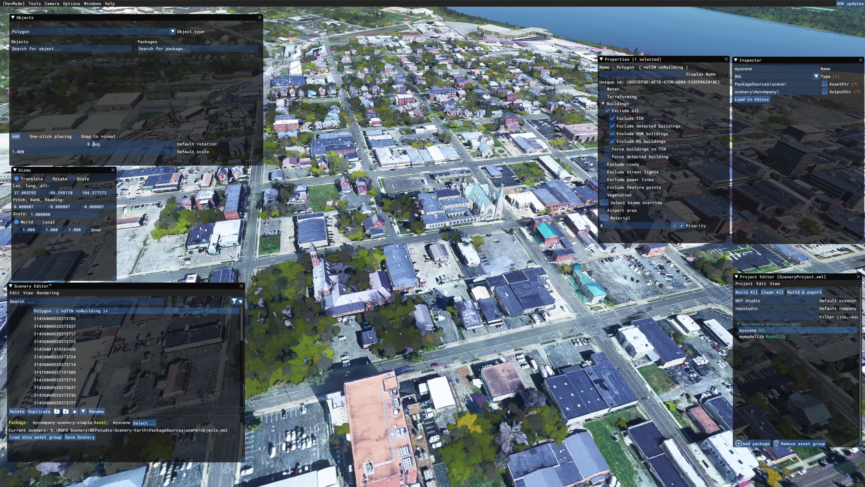
Save the scenery's polygons as a shape file named paducahpolys in the NEPstudio-Scenery-Earth project's PackageSources\scene folder
key(s)
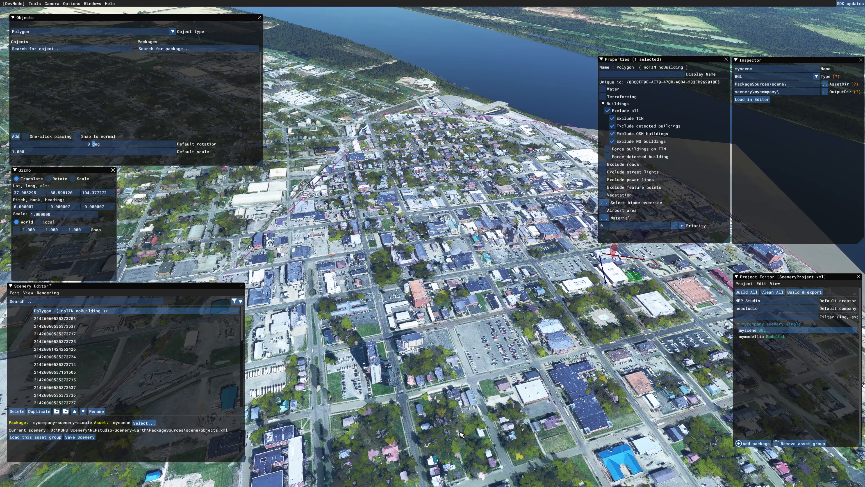
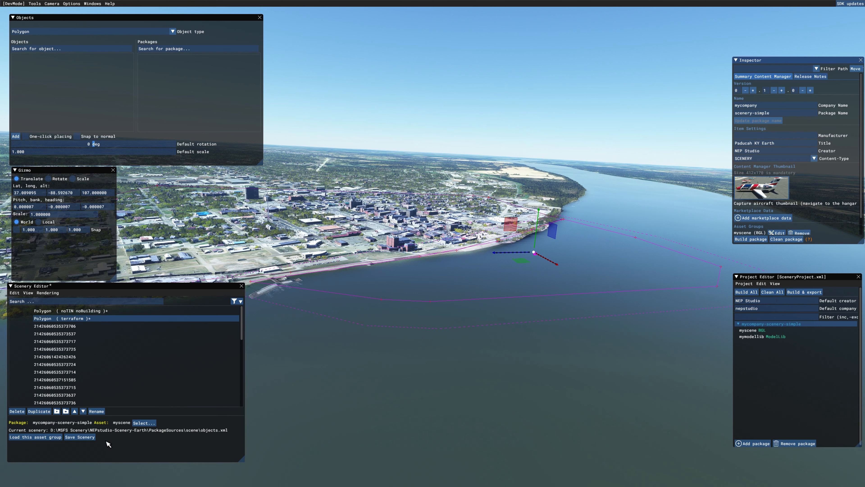
click(84, 438)
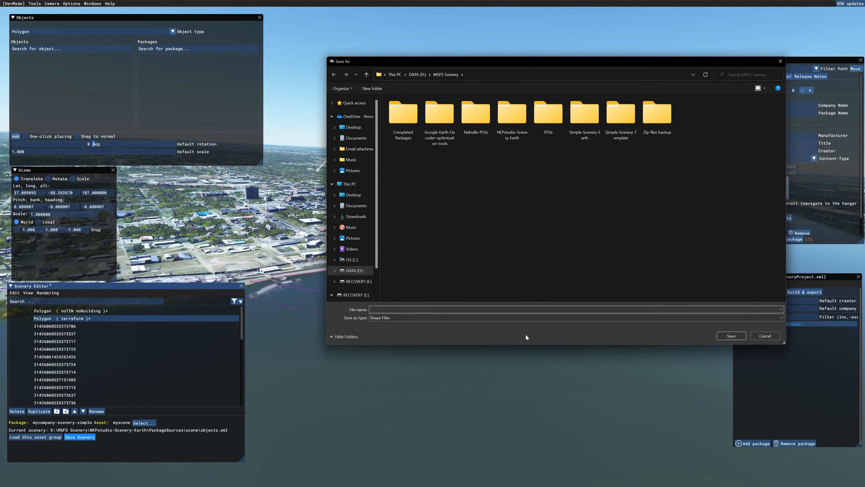
double_click(512, 114)
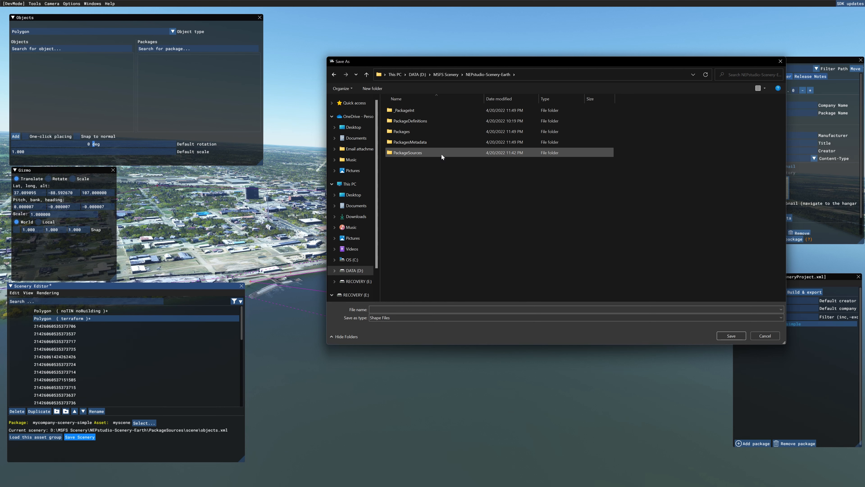
double_click(442, 154)
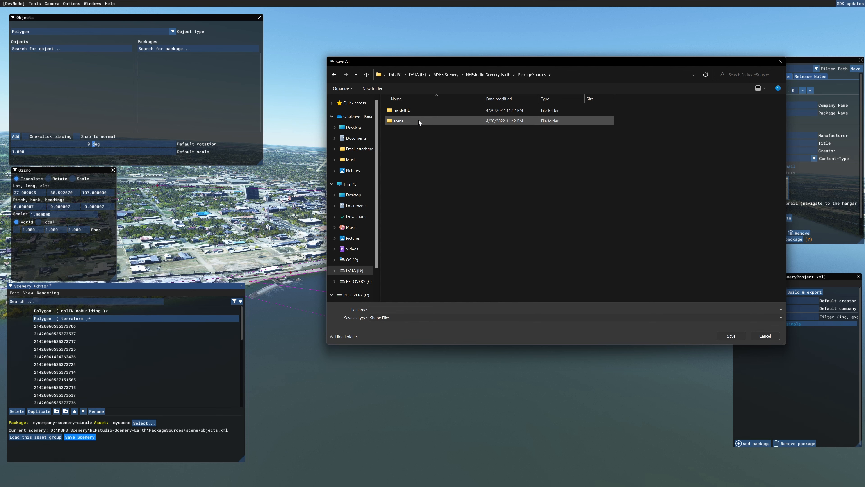
double_click(418, 120)
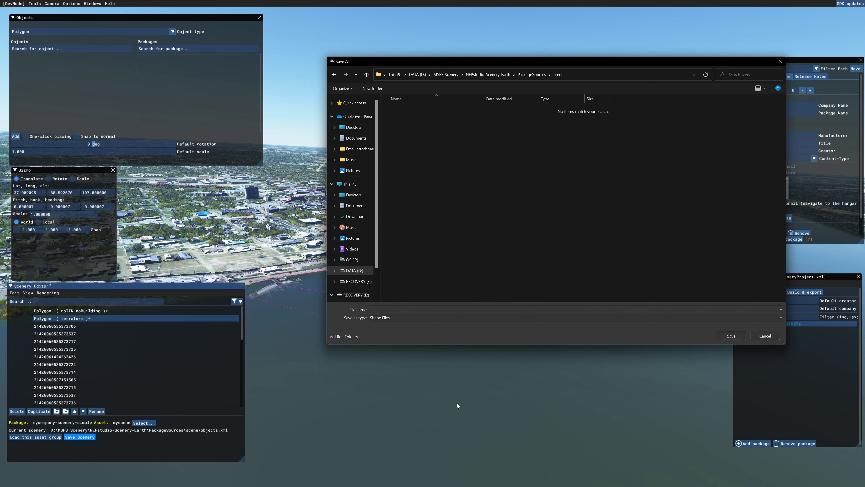
text(paducahpolys)
click(731, 336)
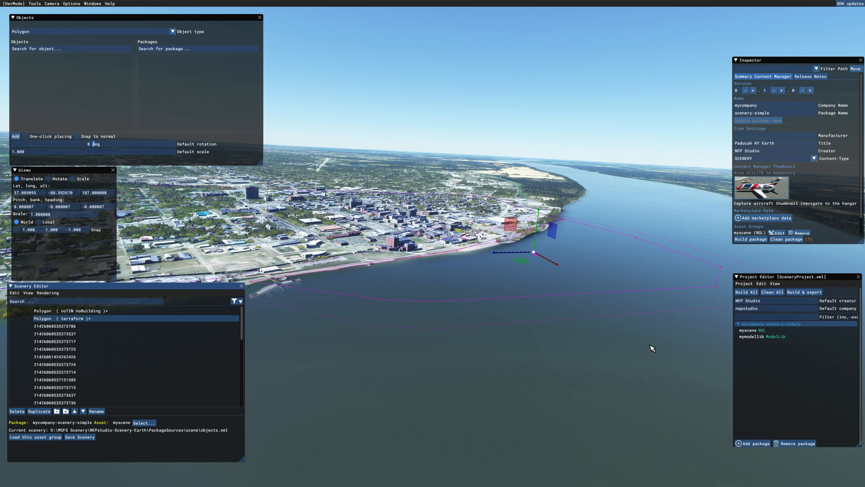
Select the mycompany-scenery-simple package in the project and build it with the saved polygons
click(741, 324)
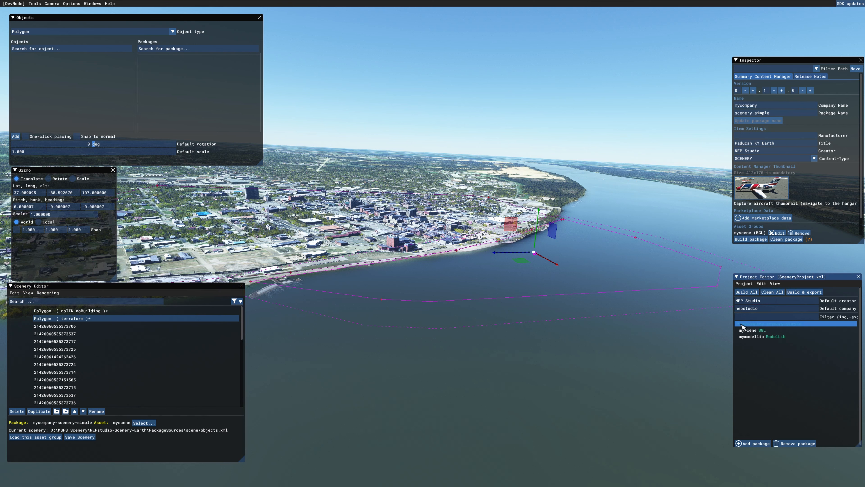
click(741, 325)
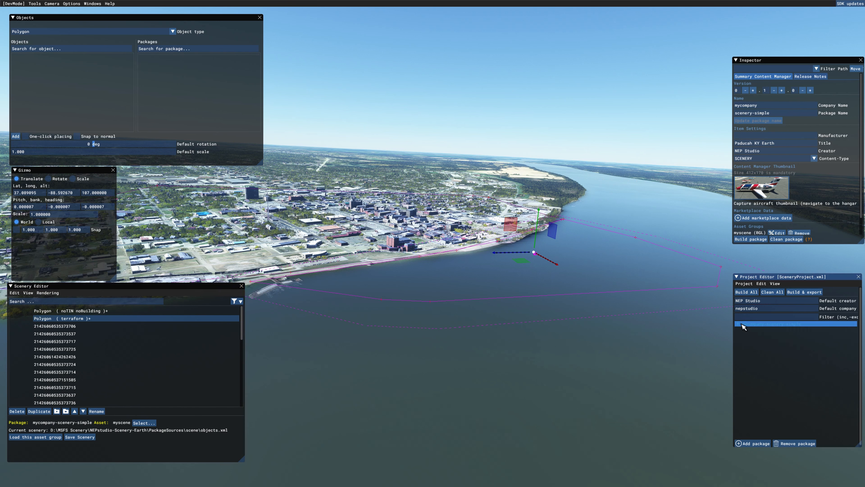
click(752, 239)
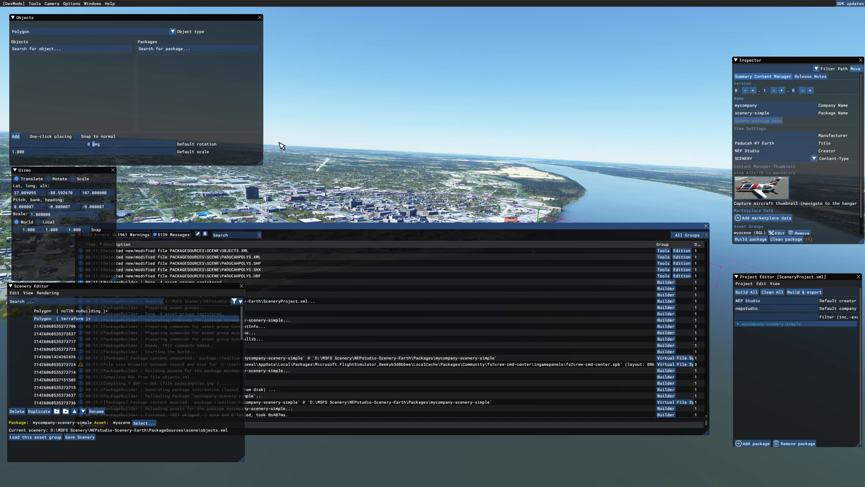
Close the Console, the Scenery Editor and the Project Editor
click(91, 4)
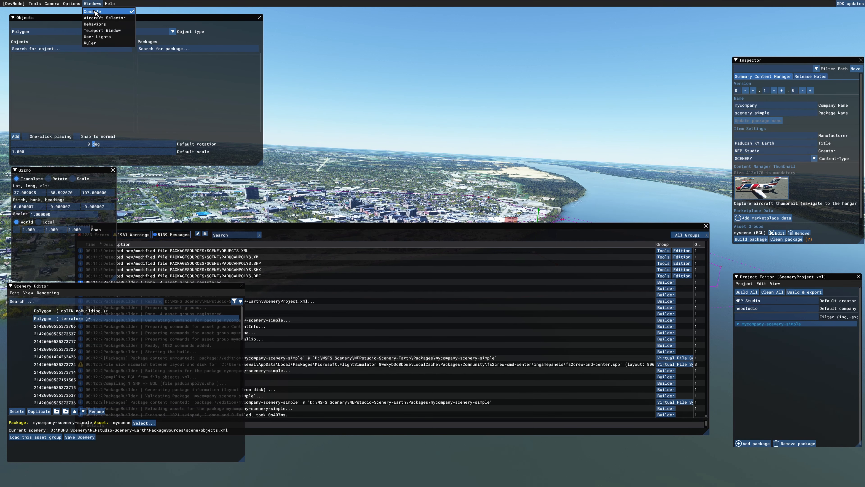
click(94, 12)
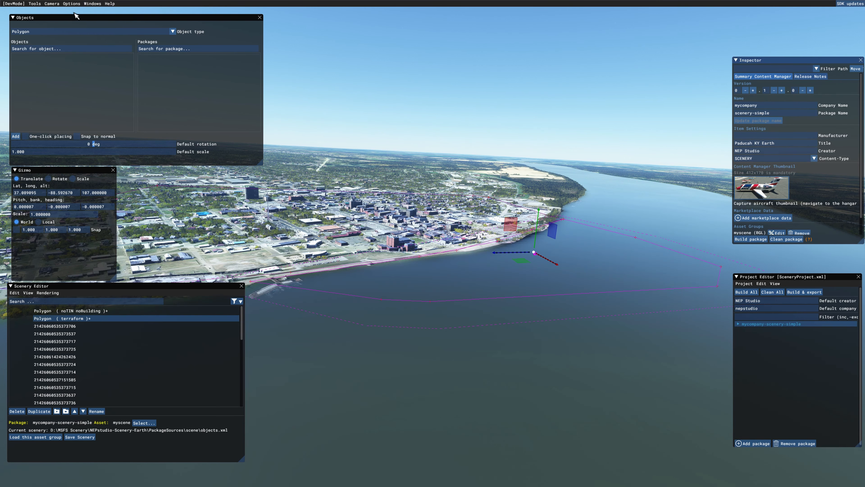
click(34, 4)
click(45, 20)
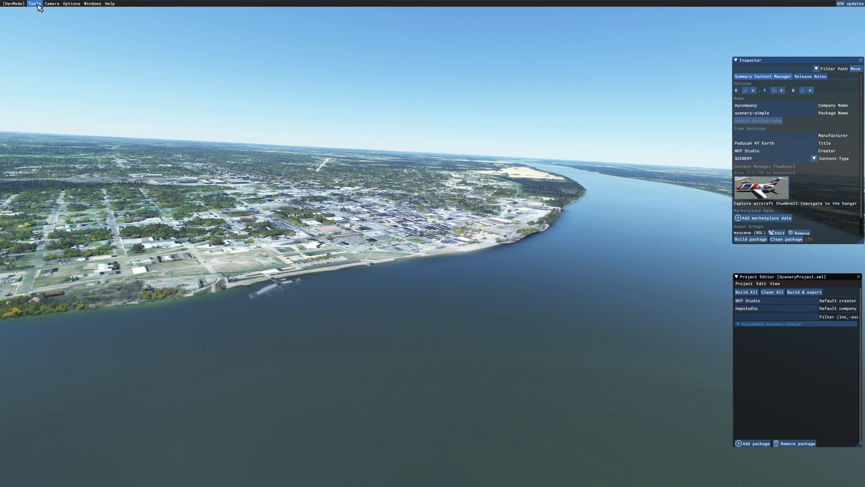
click(38, 4)
click(46, 14)
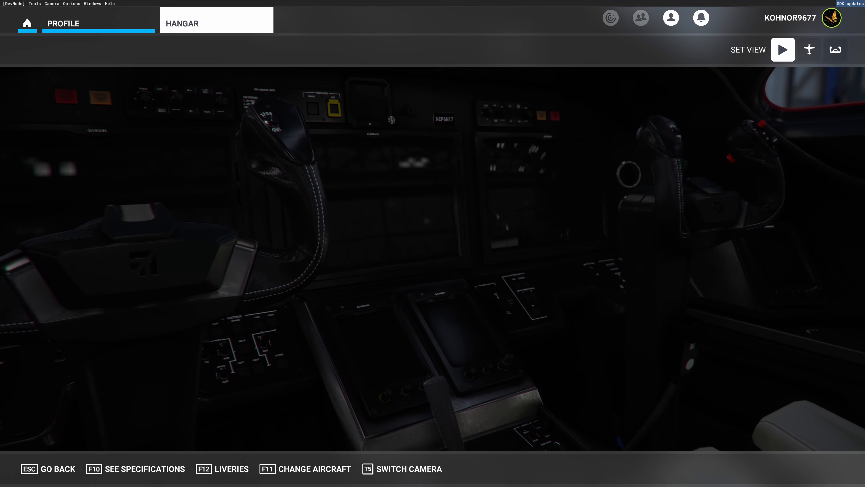
In File Explorer, copy the mycompany-scenery-simple folder from NEPstudio-Scenery-Earth\Packages into the simulator's Community folder
drag(864, 91, 261, 84)
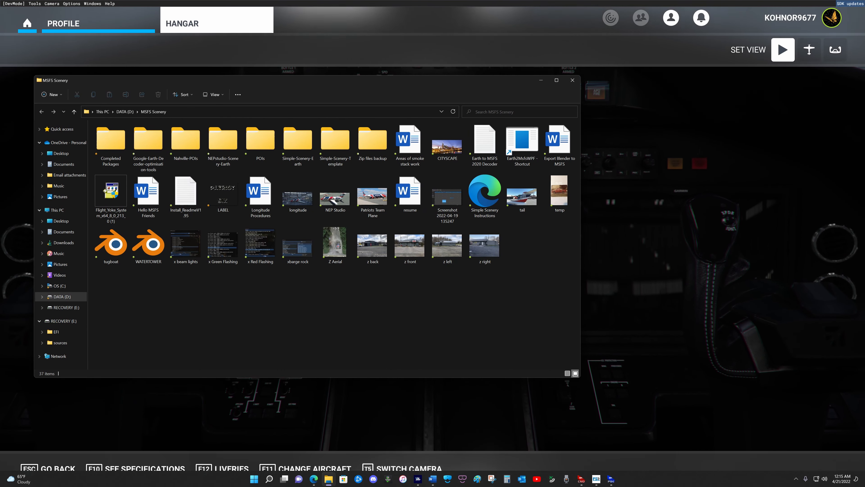
drag(864, 143, 496, 169)
click(346, 84)
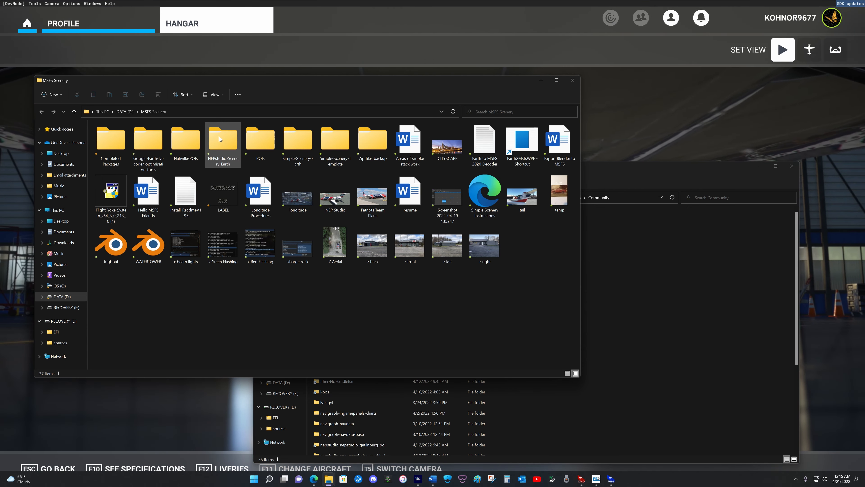
double_click(219, 138)
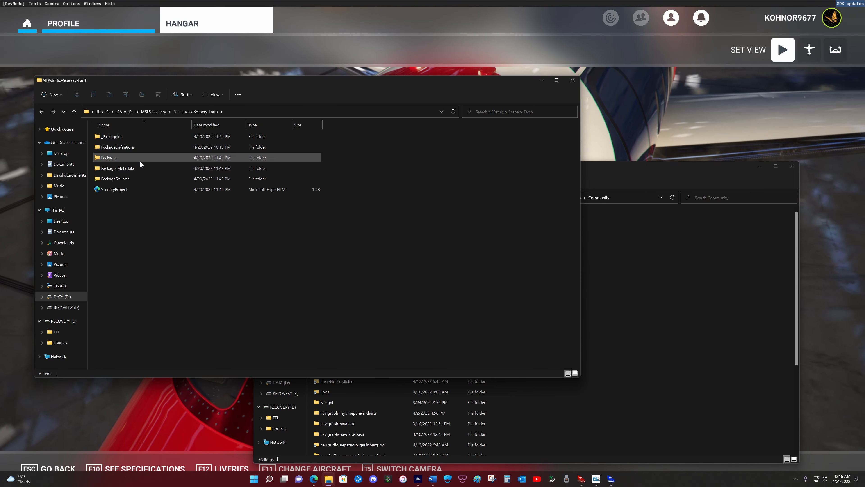
double_click(140, 161)
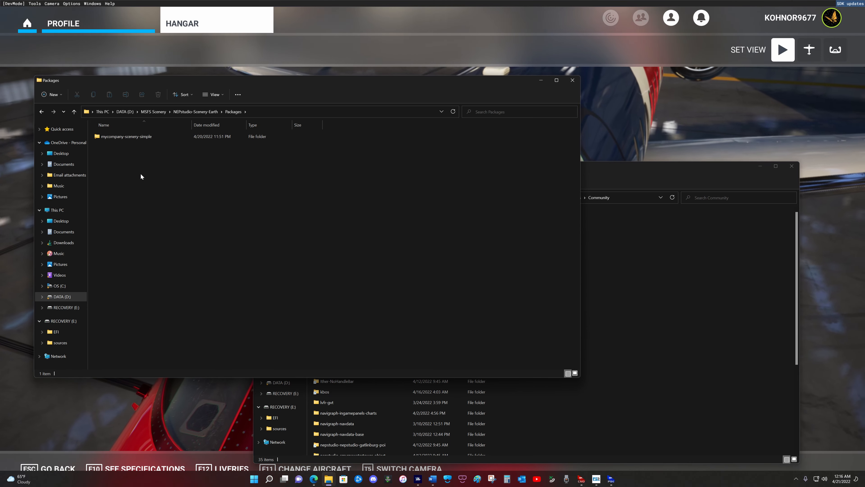
drag(131, 136, 604, 315)
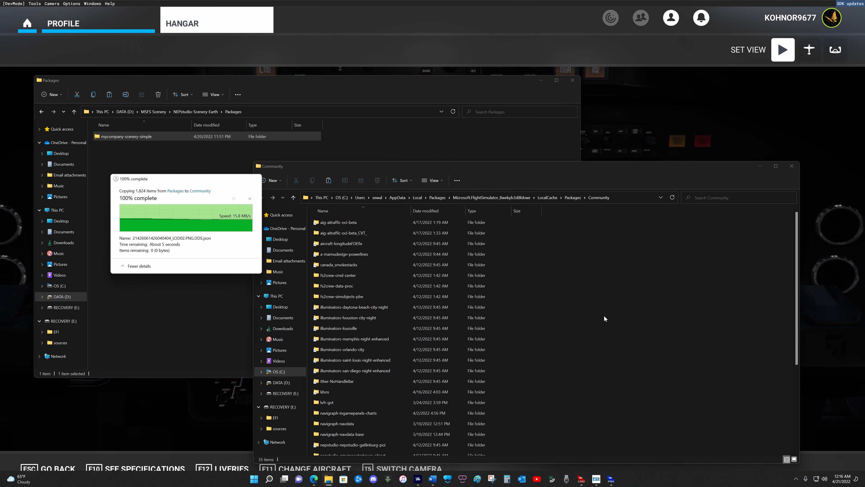